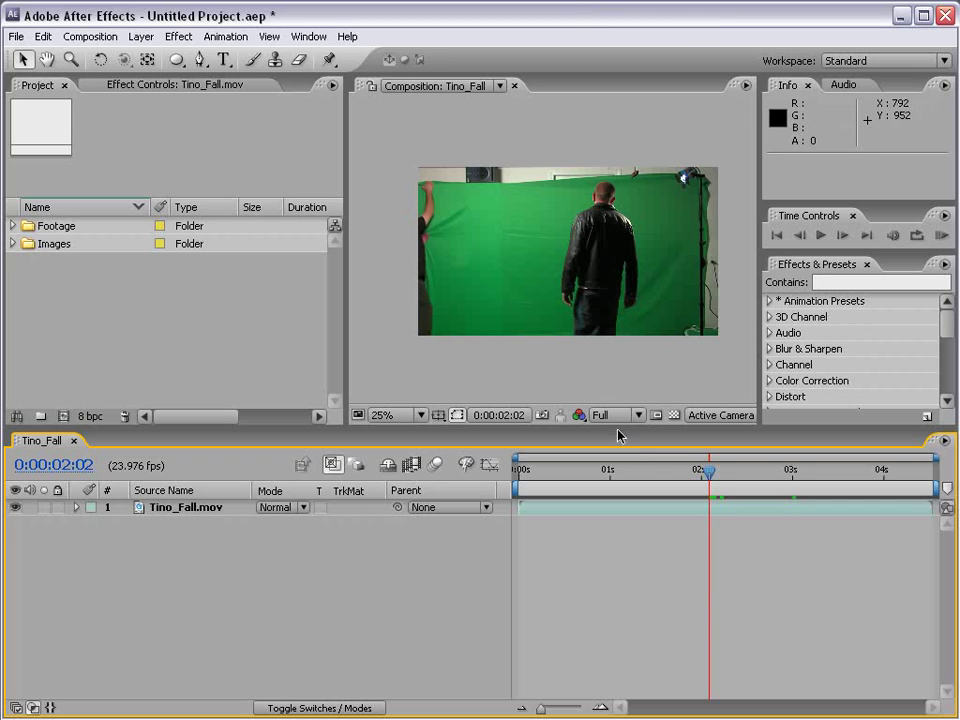
Park the current time at about 0:00:02:09 and select the Tino_Fall.mov layer
drag(713, 474, 740, 485)
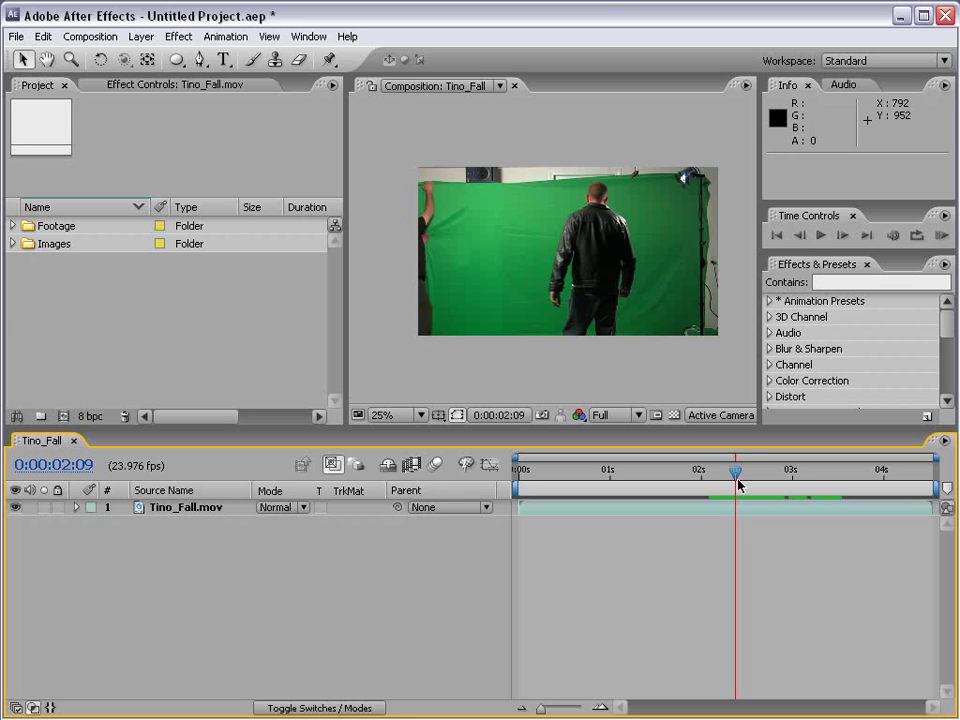
click(528, 507)
Enter a 200% Time Stretch factor for Tino_Fall.mov, giving a 0:00:09:02 duration
right_click(528, 510)
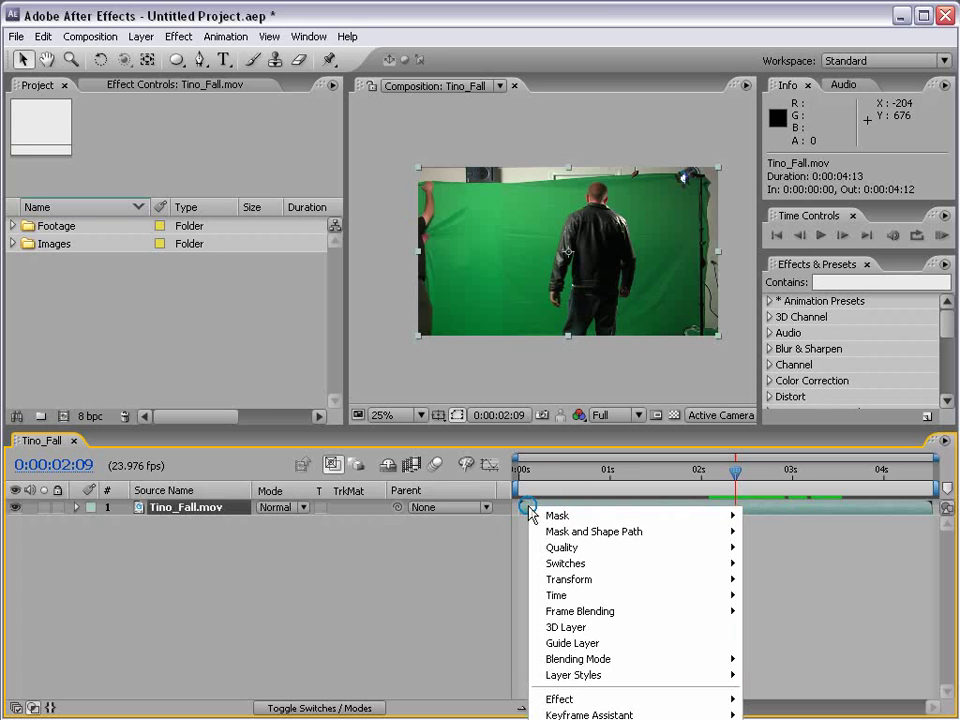
mouse_move(555, 598)
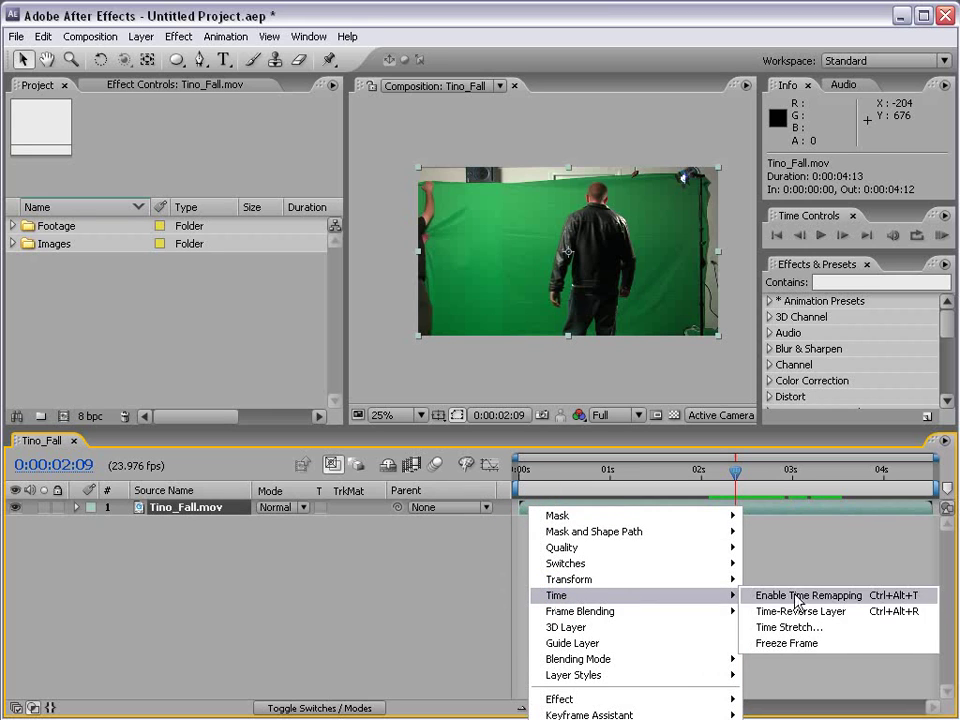
click(832, 636)
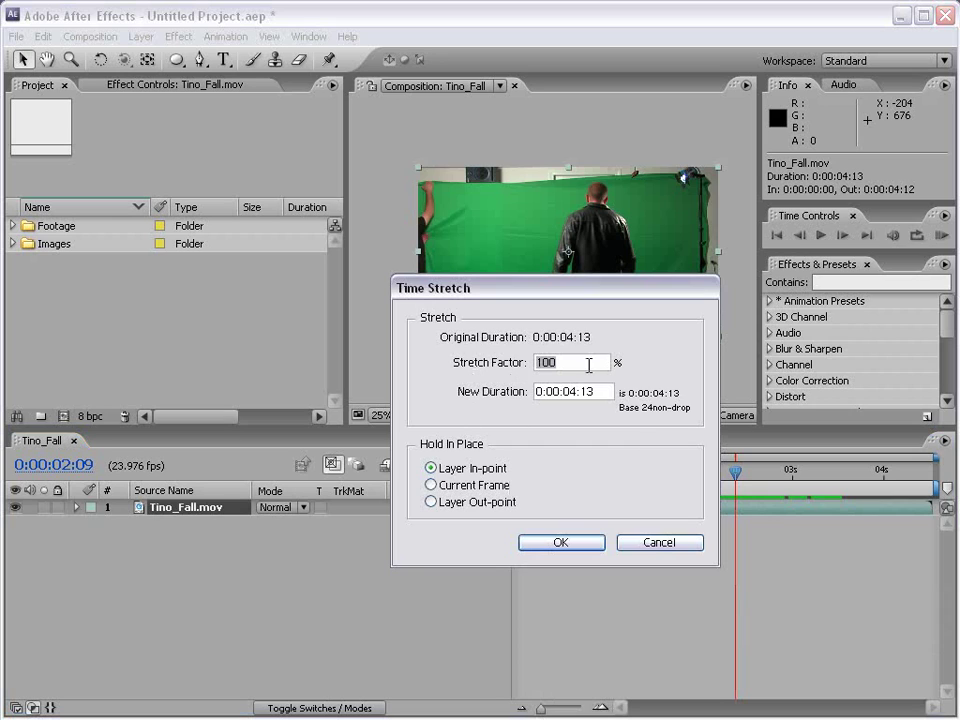
text(200)
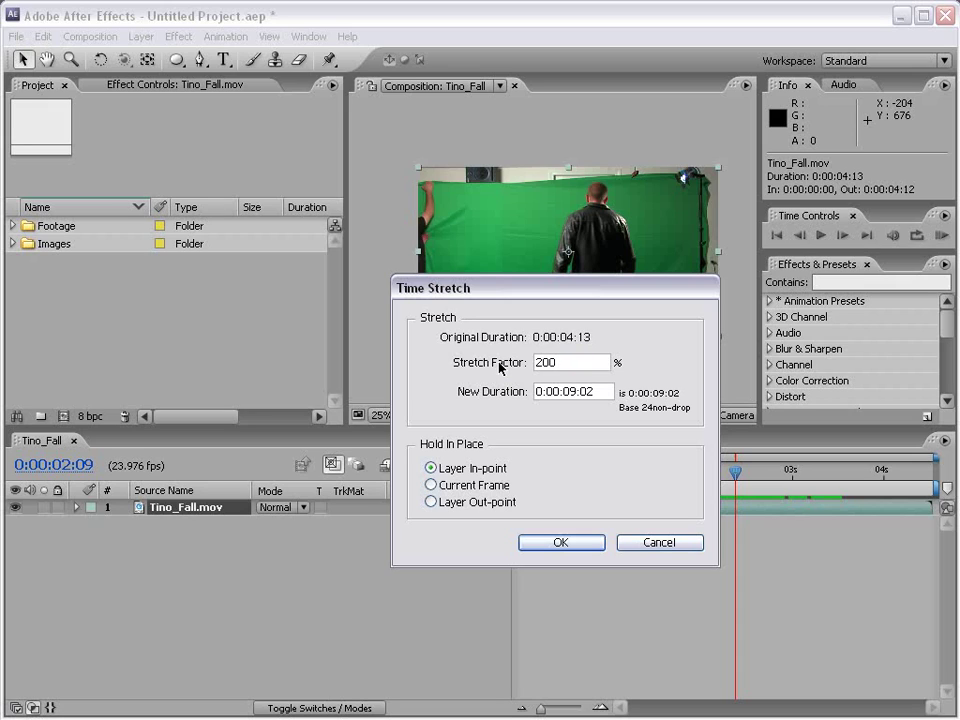
key(BackSpace)
key(BackSpace)
key(BackSpace)
text(50)
text(200)
Apply the 200% stretch, RAM-preview the half-speed fall from 0:00:01:23, then park at 0:00:02:05
click(557, 544)
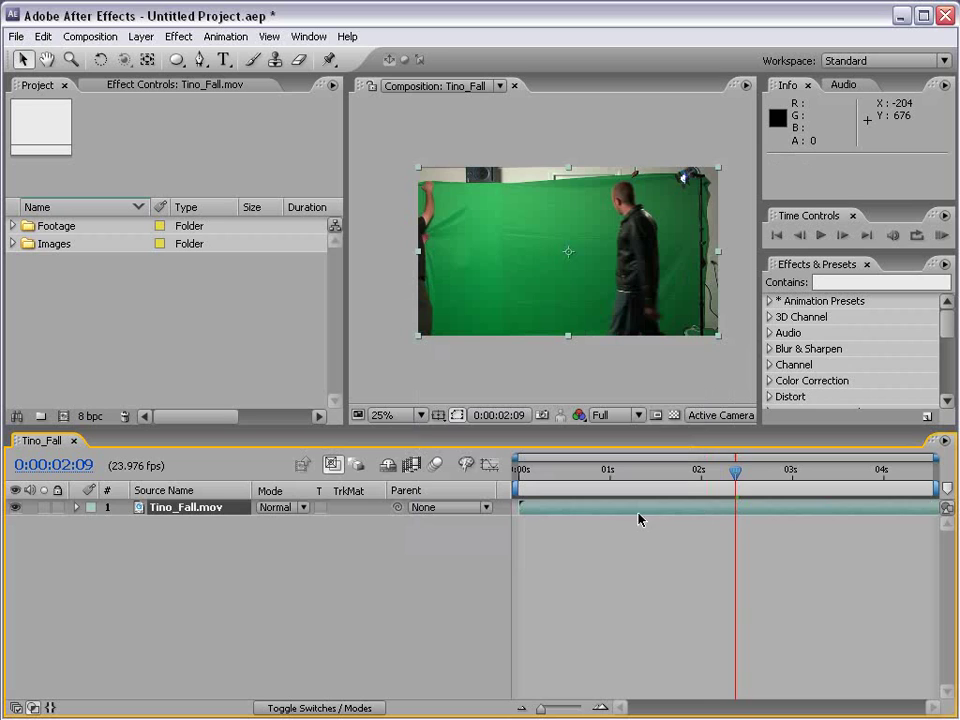
click(697, 474)
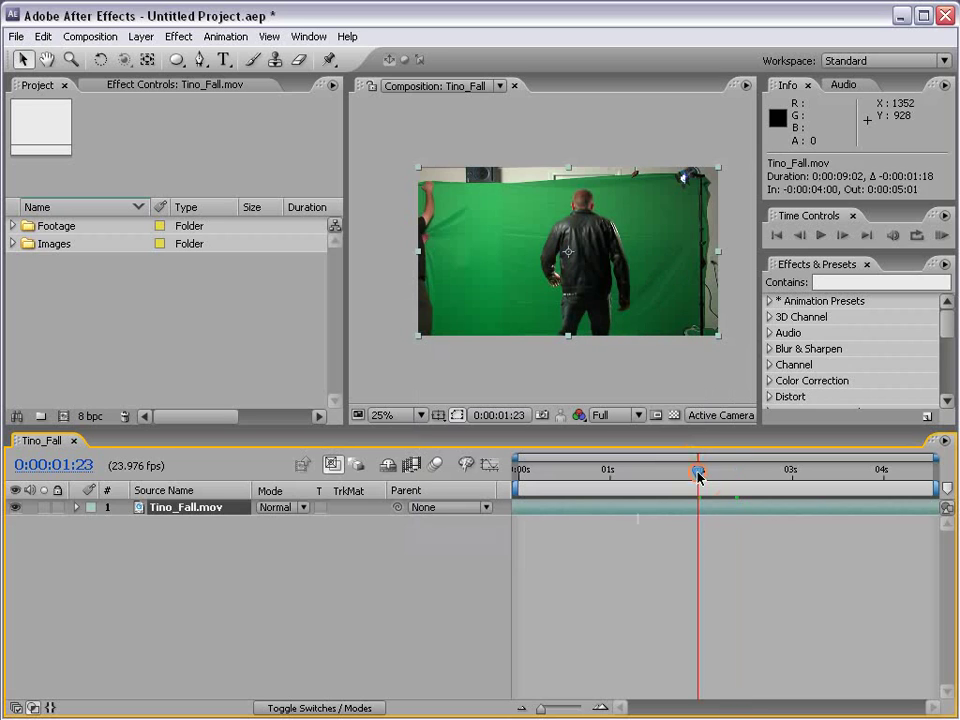
drag(907, 253, 907, 334)
click(941, 235)
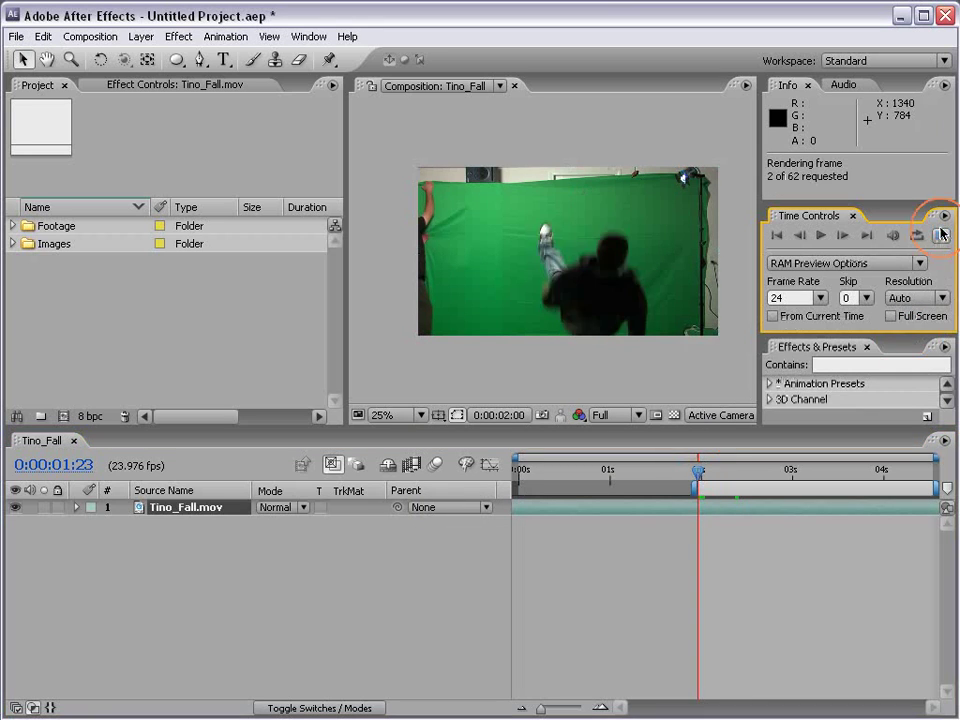
click(838, 540)
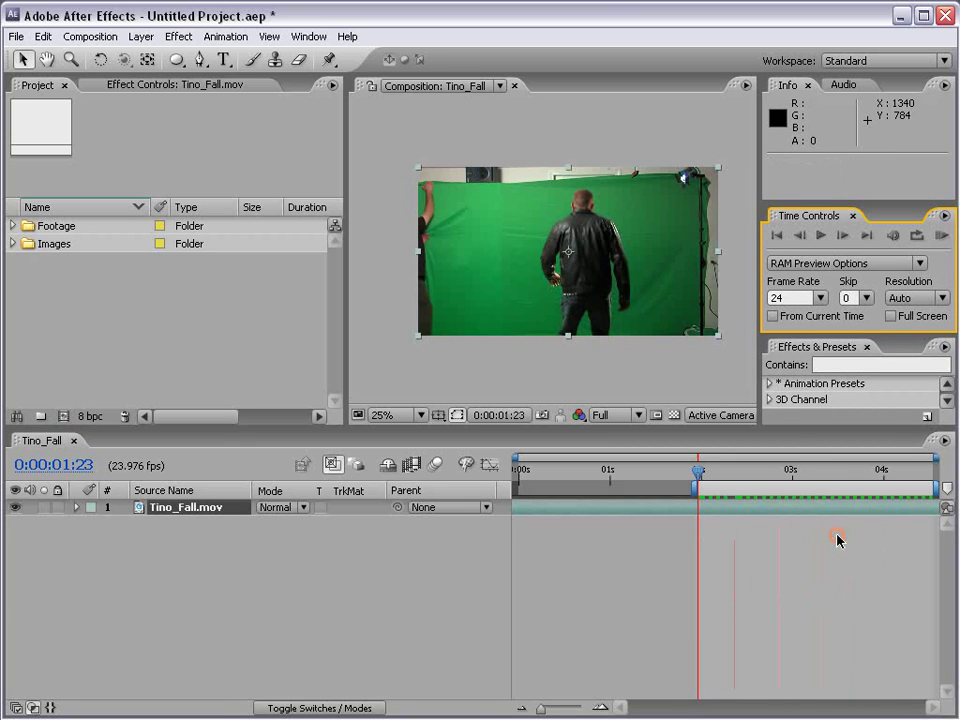
scroll(571, 250, up, 1)
drag(704, 474, 733, 476)
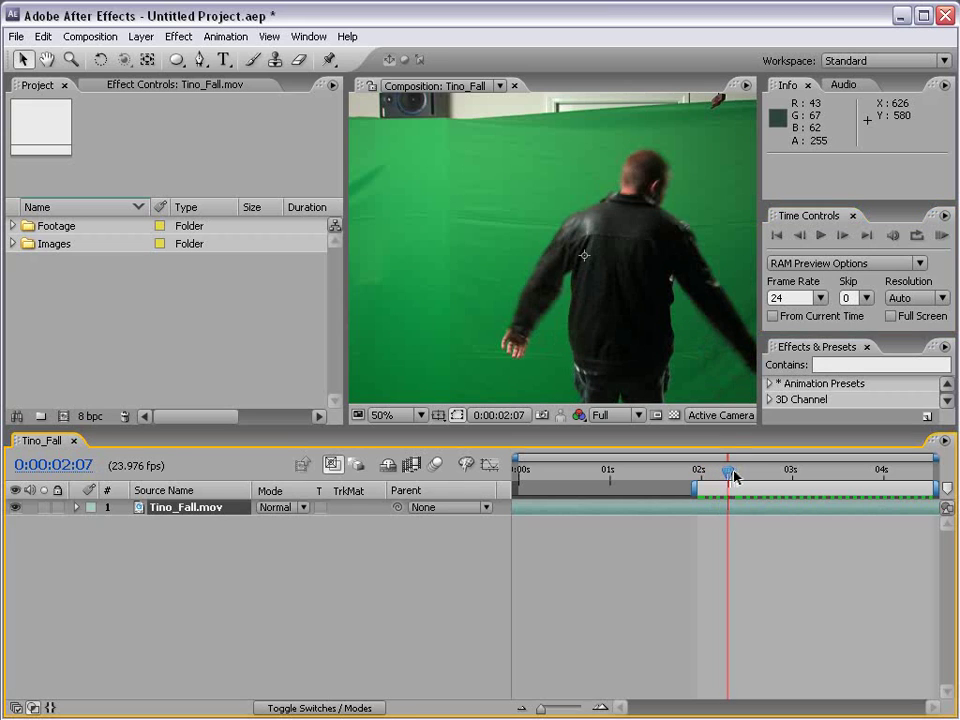
Show the layer switches columns and step back from 0:00:02:01 to 0:00:01:23
key(F4)
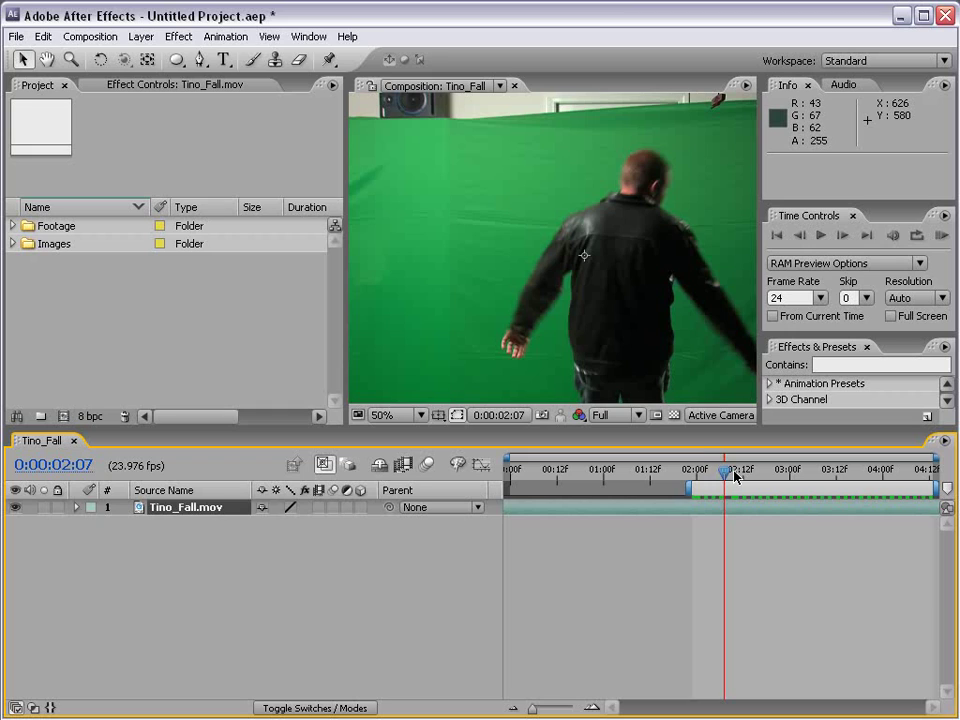
drag(733, 476, 711, 472)
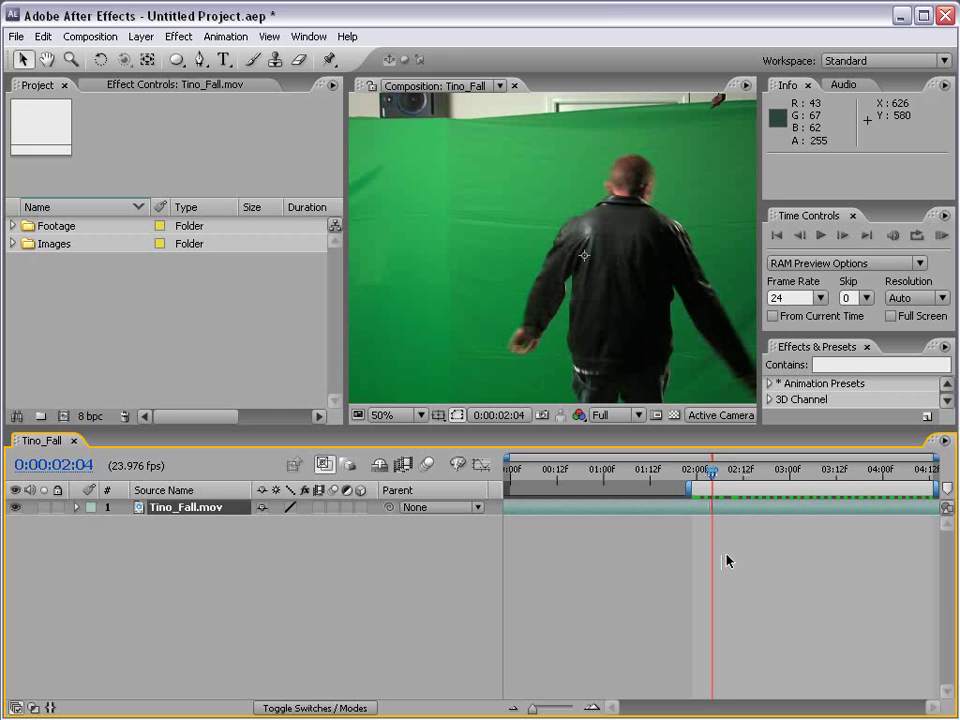
key(Page_Up)
key(Page_Up)
key(Page_Up)
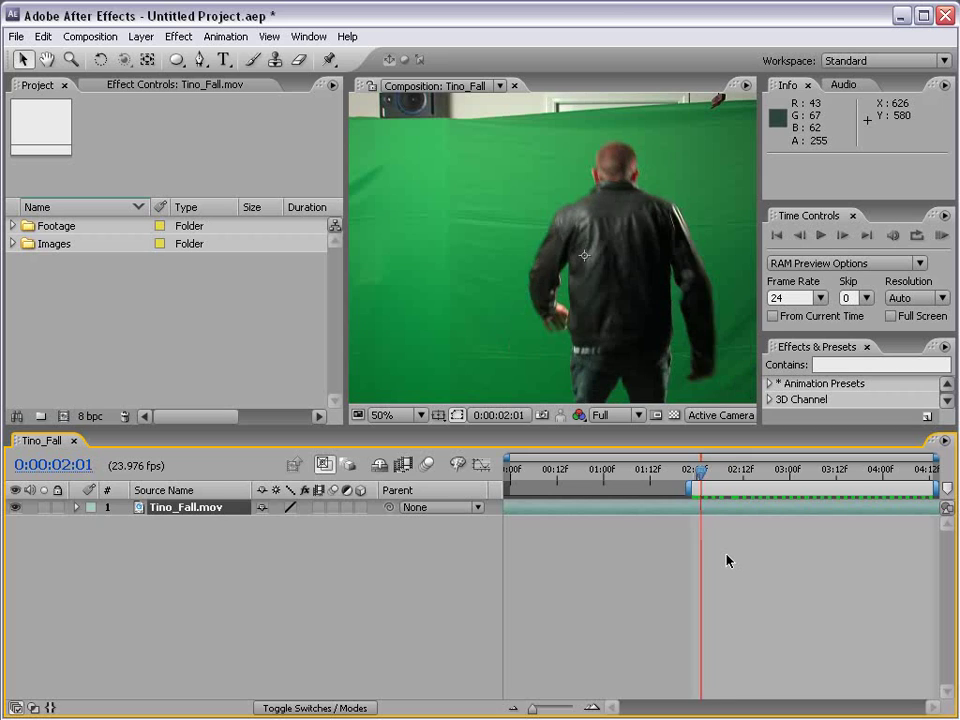
key(Page_Up)
key(Page_Up)
Step forward frame by frame to 0:00:02:06 and turn on the layer's Frame Blending switch
key(Page_Down)
key(Page_Down)
key(Page_Down)
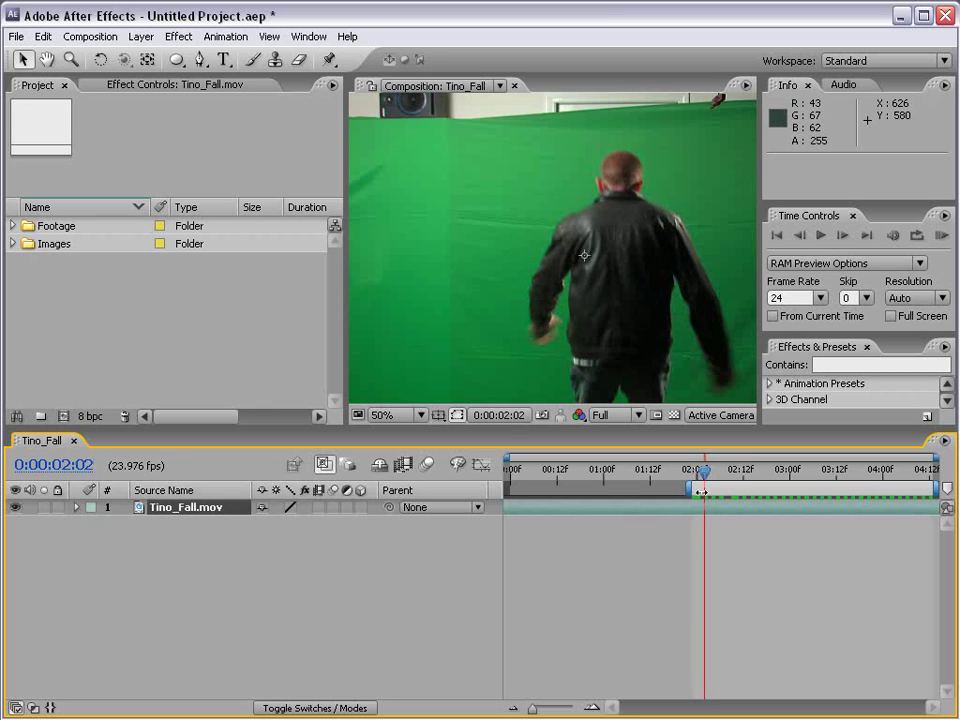
key(Page_Down)
key(Page_Down)
key(Page_Down)
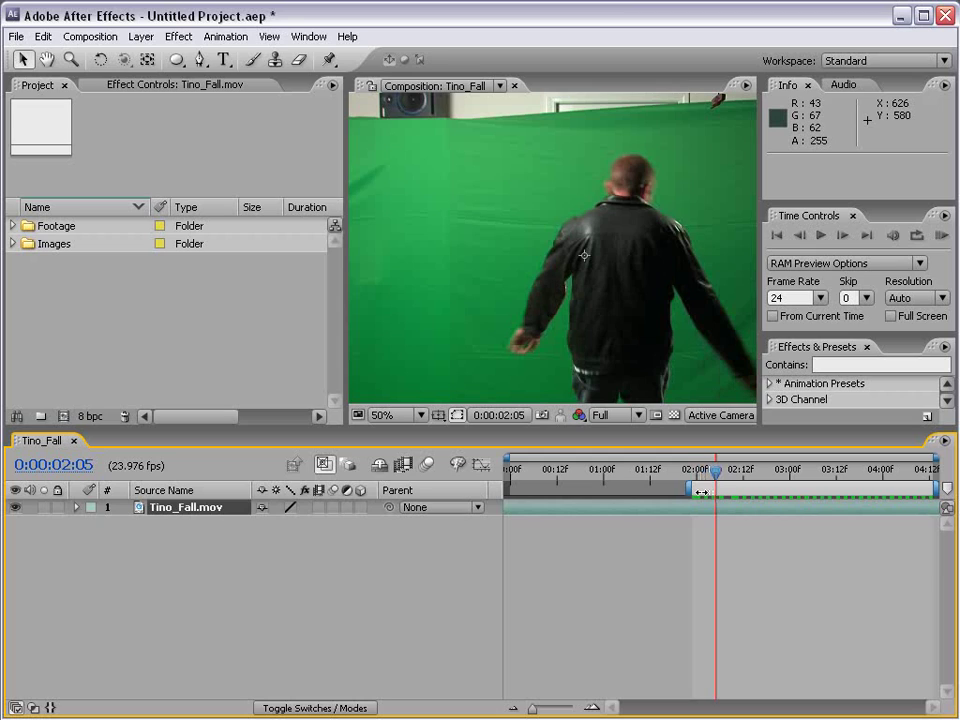
key(Page_Down)
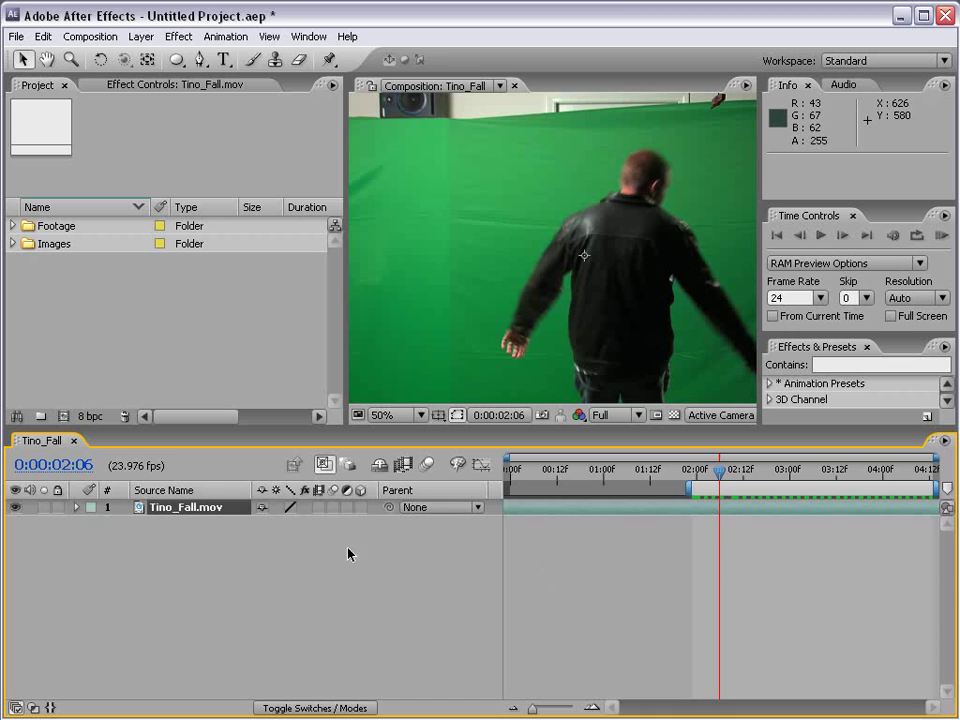
click(318, 507)
Enable frame blending for the composition and RAM-preview the blended clip
click(401, 467)
click(940, 238)
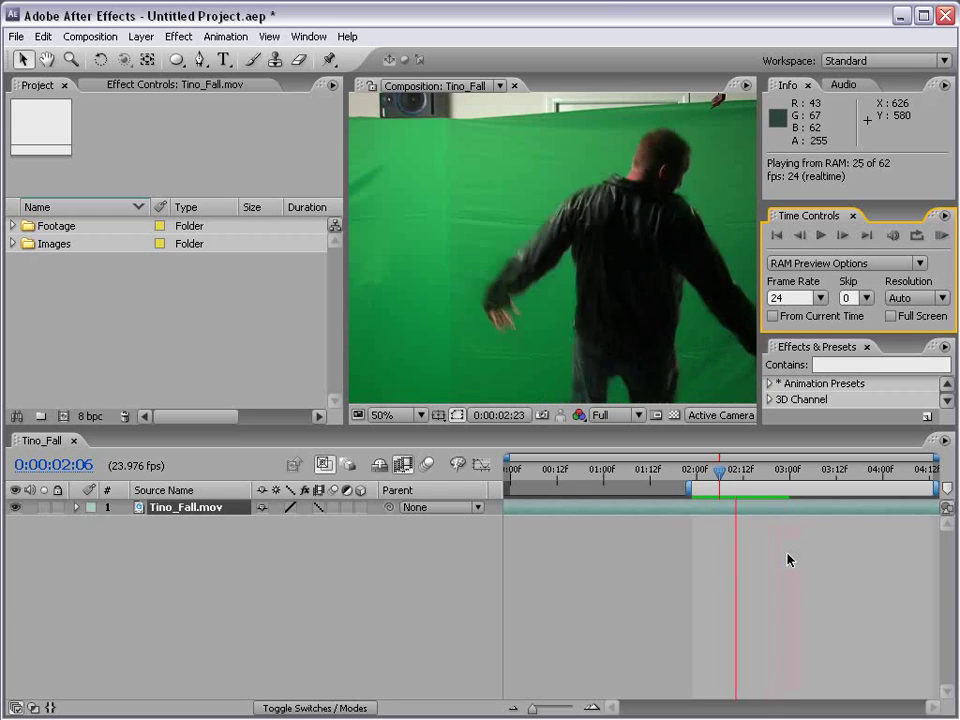
key(space)
Step through the blended frames from 0:00:02:01 to 0:00:02:06, then deselect the layer
click(775, 577)
key(Page_Up)
key(Page_Up)
key(Page_Up)
key(Page_Up)
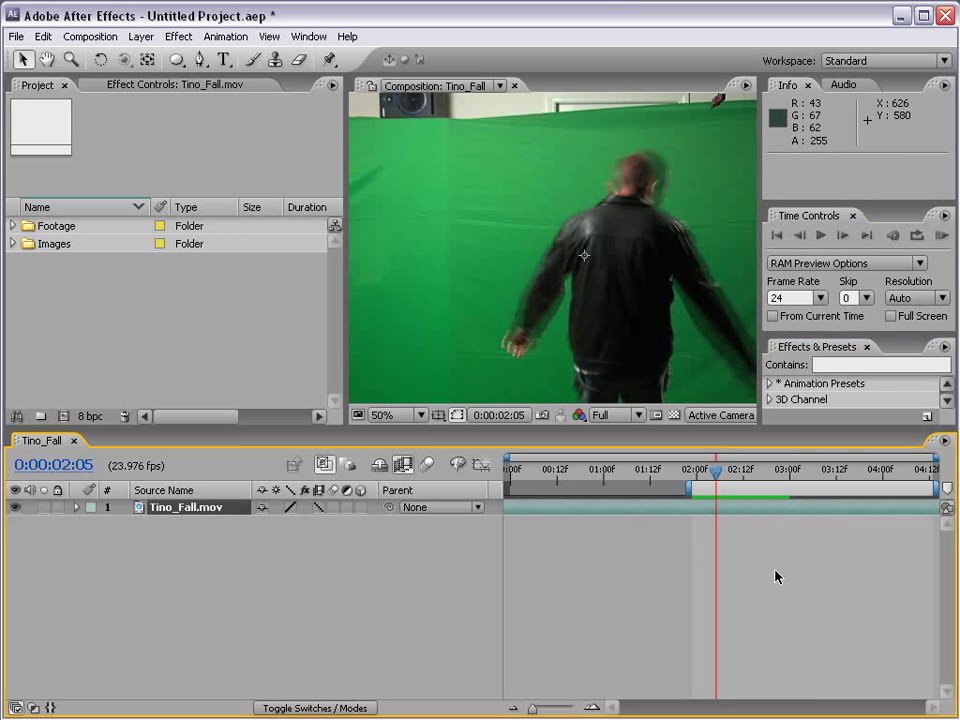
key(Page_Up)
key(Page_Down)
key(Page_Down)
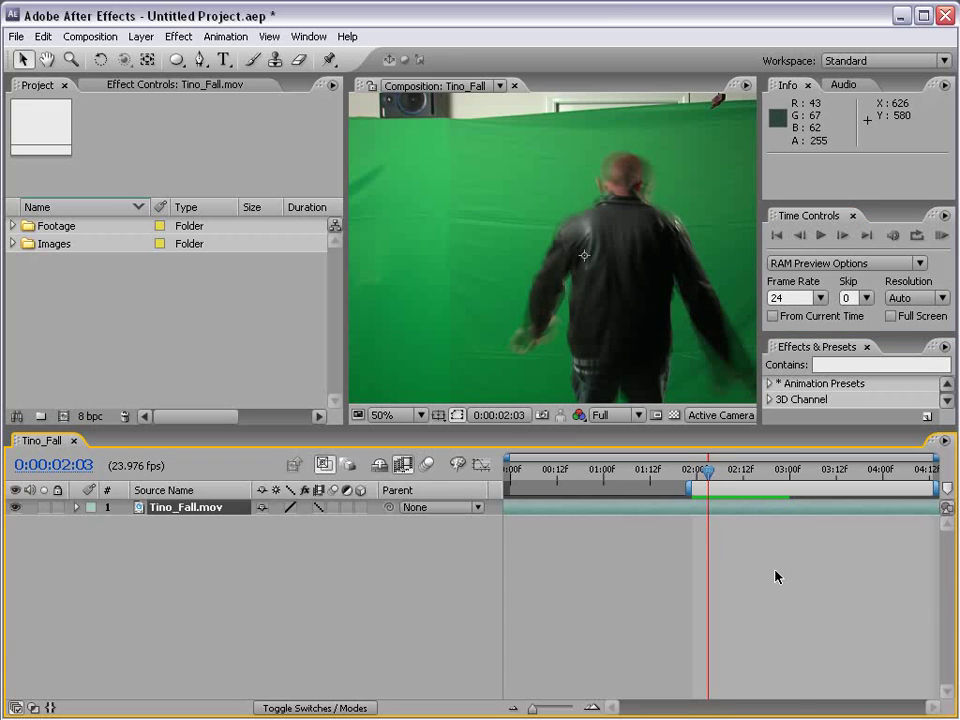
key(Page_Down)
key(Page_Down)
key(Page_Down)
click(775, 576)
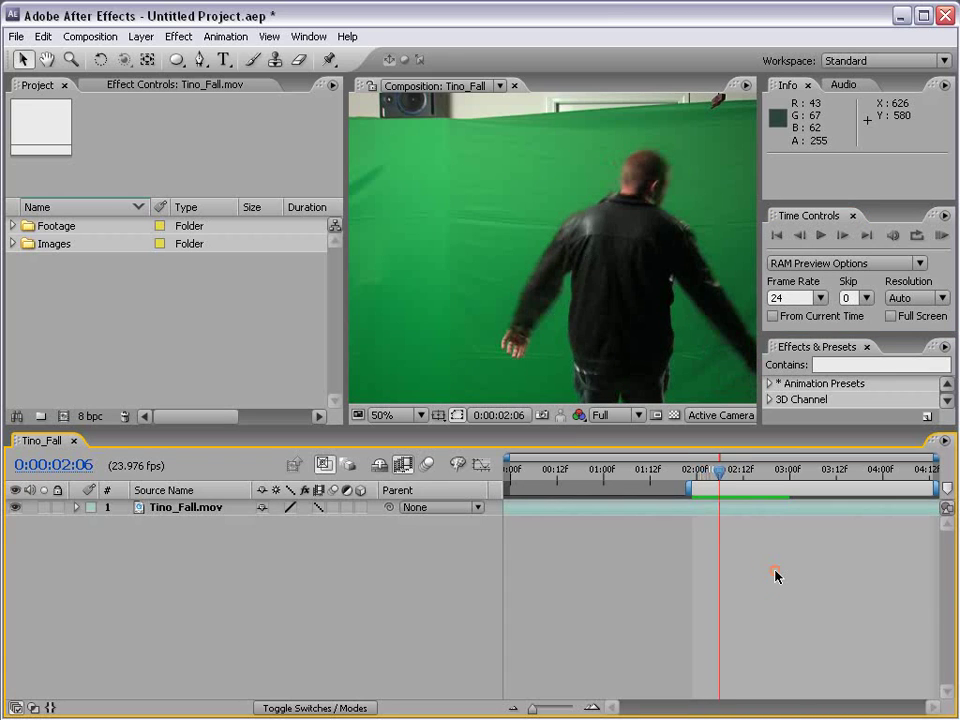
Switch the layer to the other frame blending mode and step frames between 0:00:02:03 and 0:00:02:05
click(319, 507)
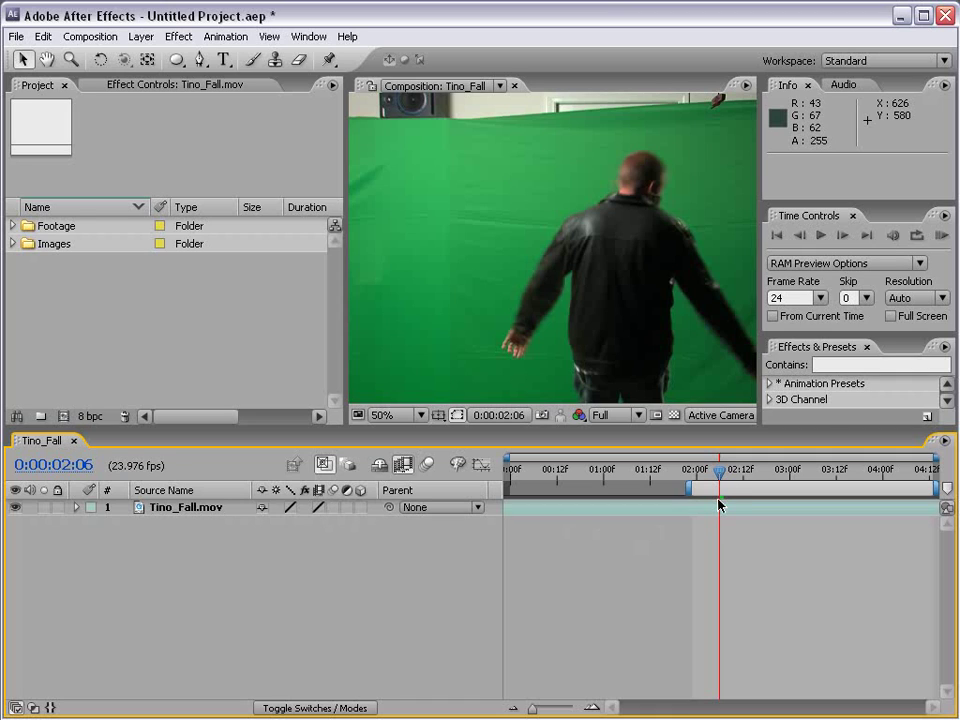
key(Page_Up)
key(Page_Up)
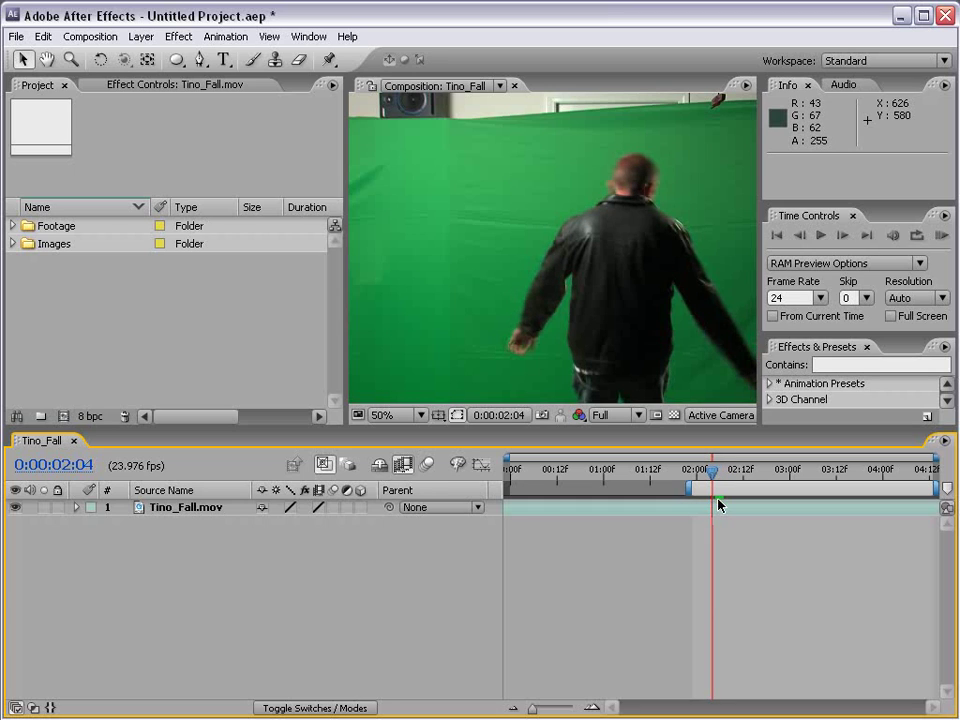
key(Page_Up)
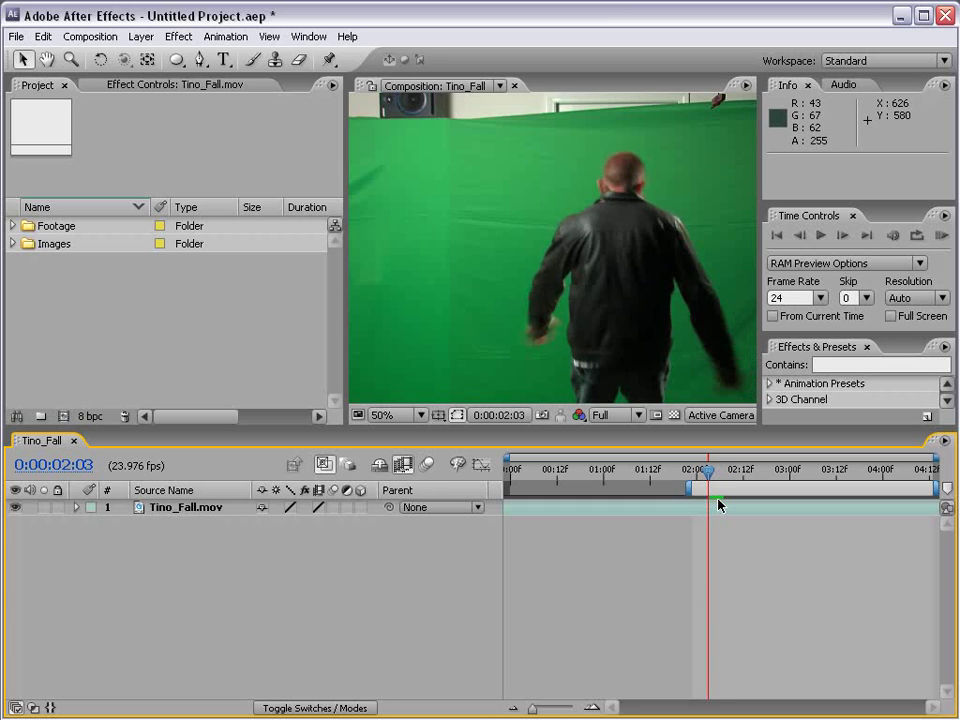
key(Page_Down)
key(Page_Down)
key(Page_Down)
key(Page_Up)
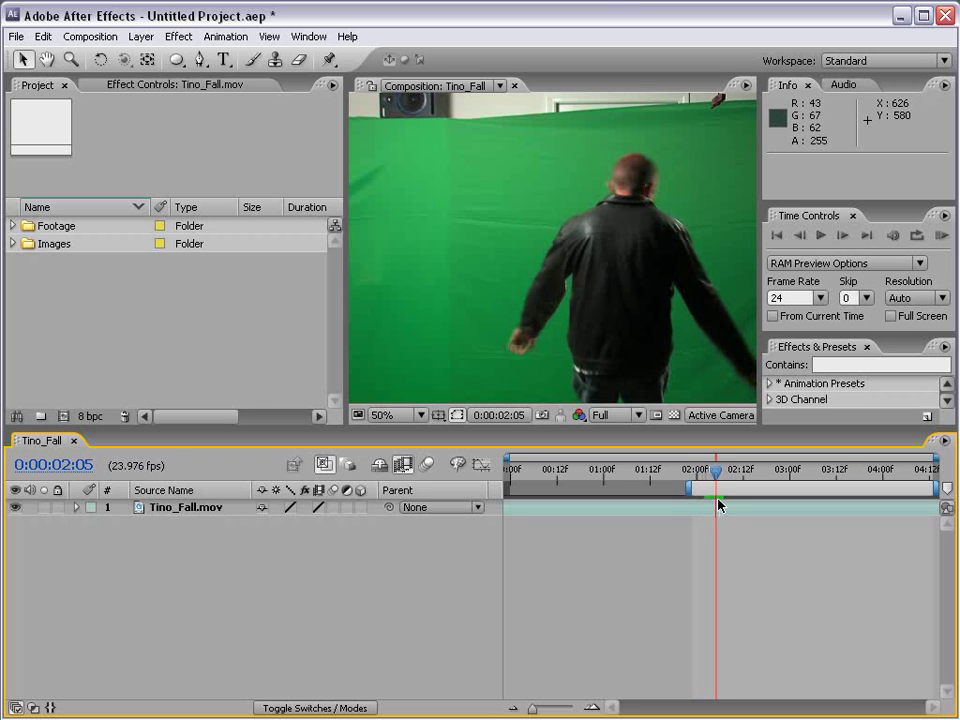
key(Page_Up)
Magnify the composition view and pan onto the man's jacket
key(h)
key(period)
drag(701, 369, 458, 221)
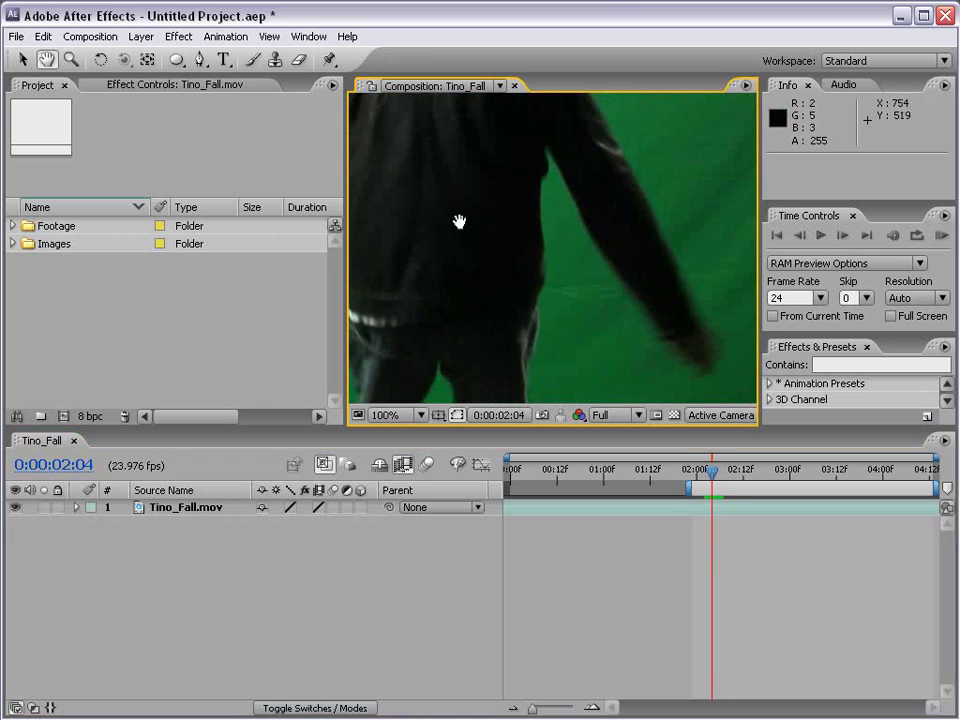
key(v)
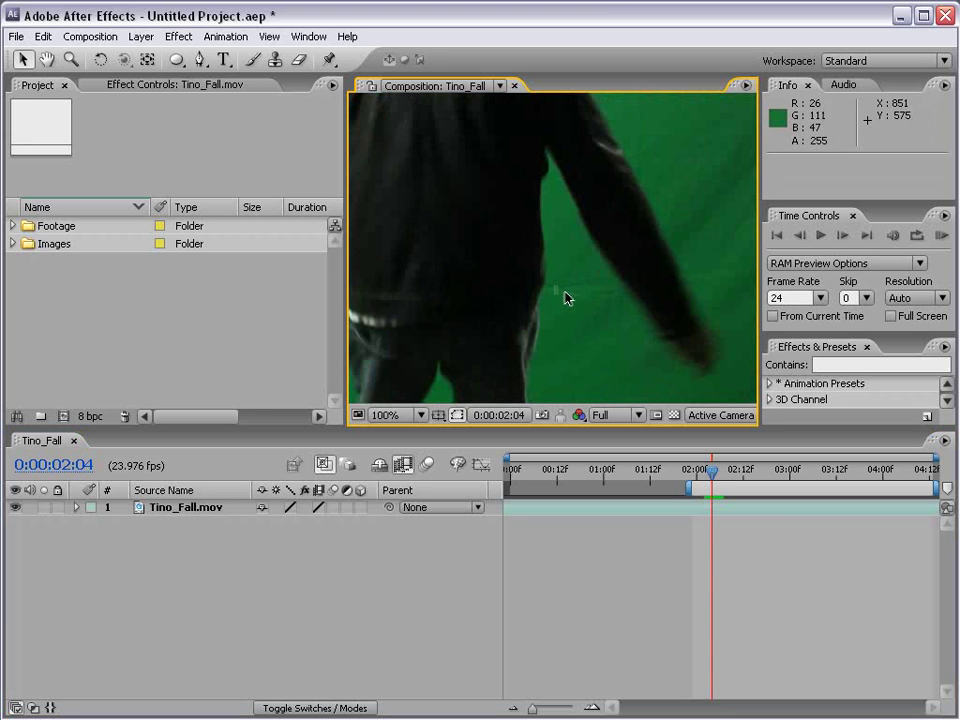
Inspect the blend around 0:00:02:03, then zoom back out and recentre the man
key(Page_Up)
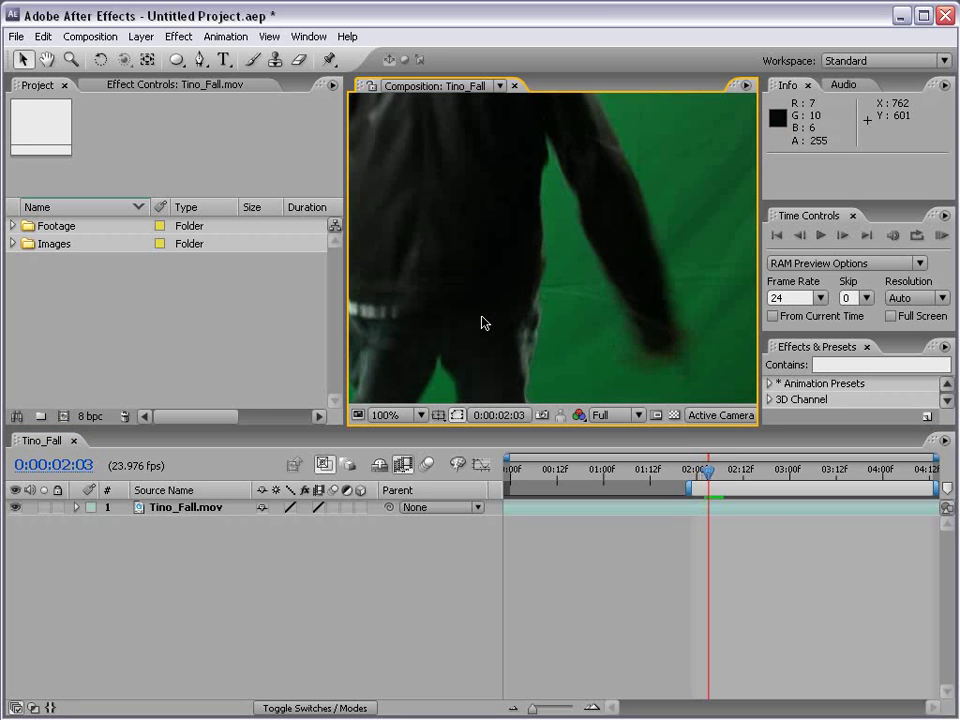
key(Page_Down)
key(Page_Down)
key(Page_Down)
key(Page_Up)
key(Page_Up)
key(Page_Up)
scroll(530, 319, down, 1)
drag(531, 319, 587, 265)
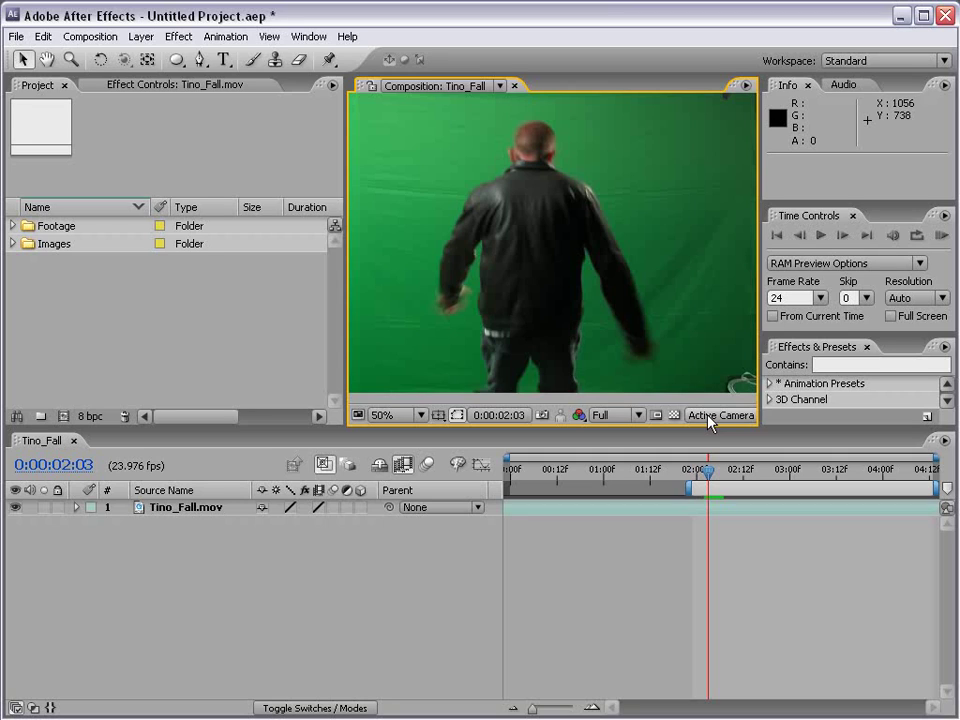
Run a RAM preview of the frame-blended fall from 0:00:02:03, then stop it
click(941, 236)
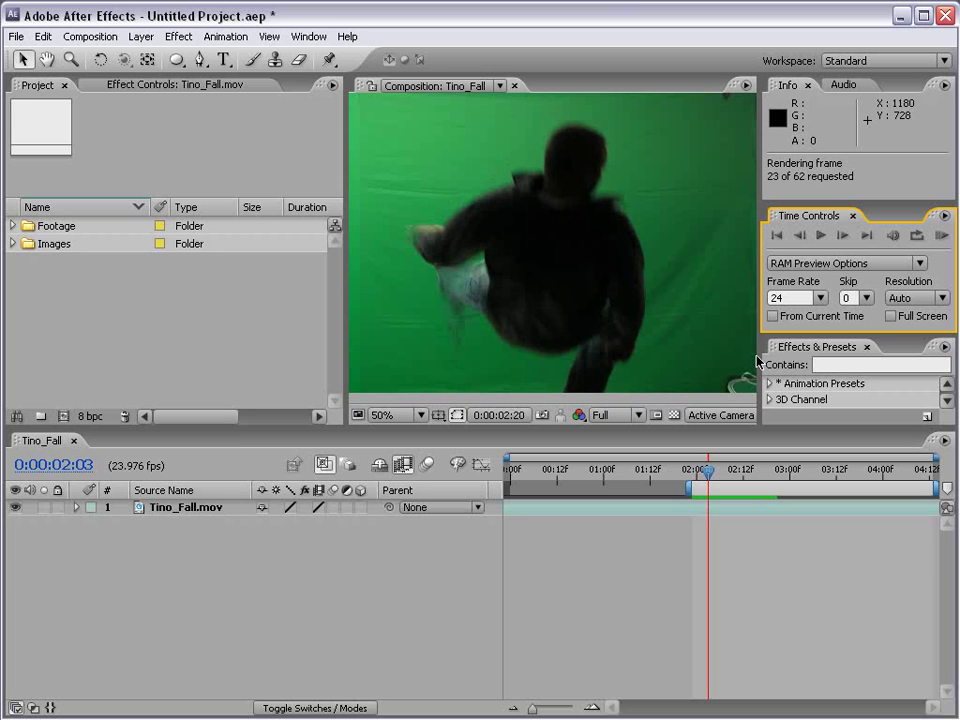
click(789, 568)
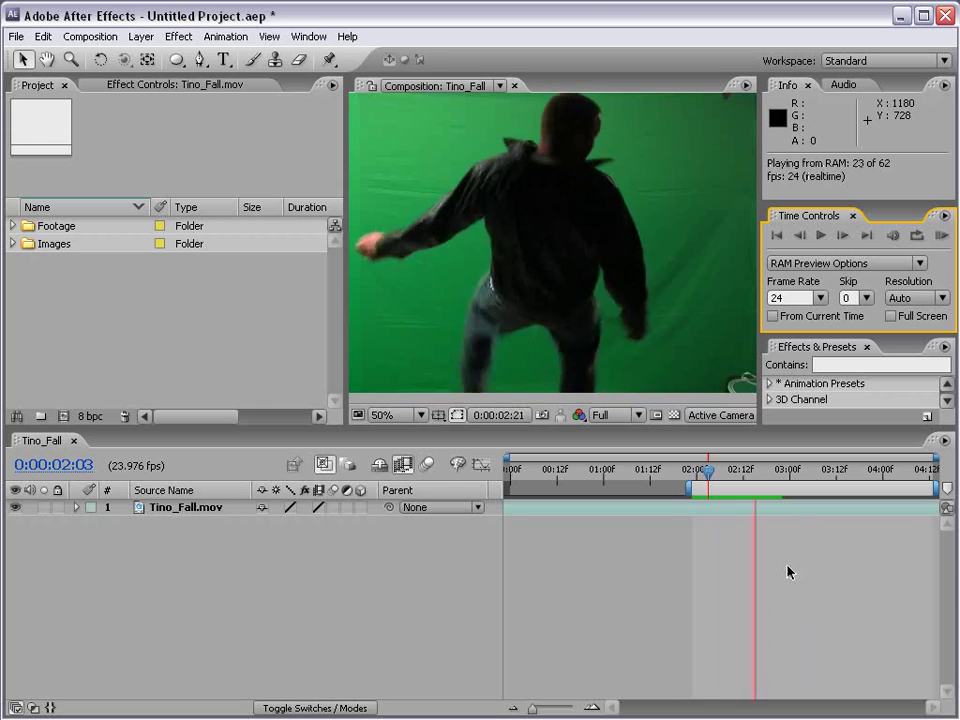
click(769, 559)
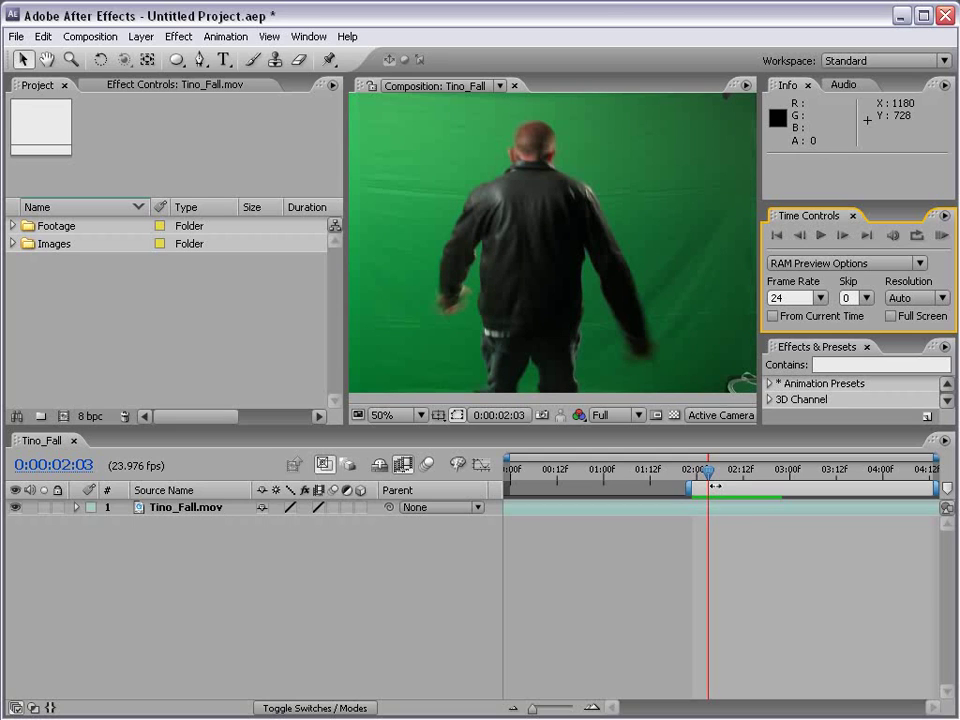
Move back through 0:00:01:18 and 0:00:00:18 to the clip's first frame, 0:00:00:00
click(673, 472)
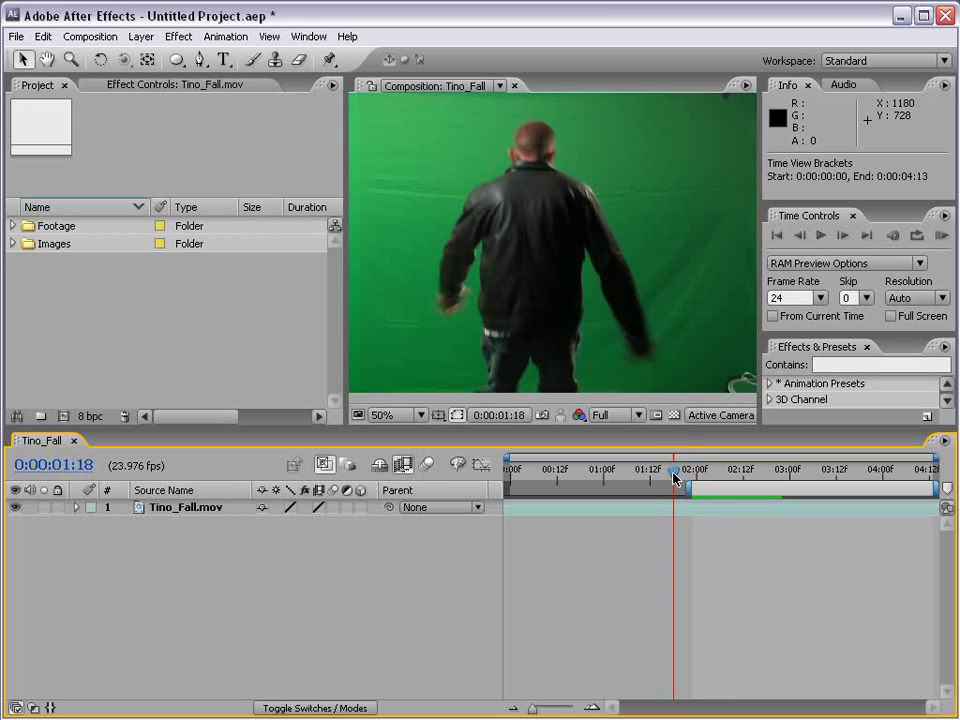
click(579, 472)
click(539, 474)
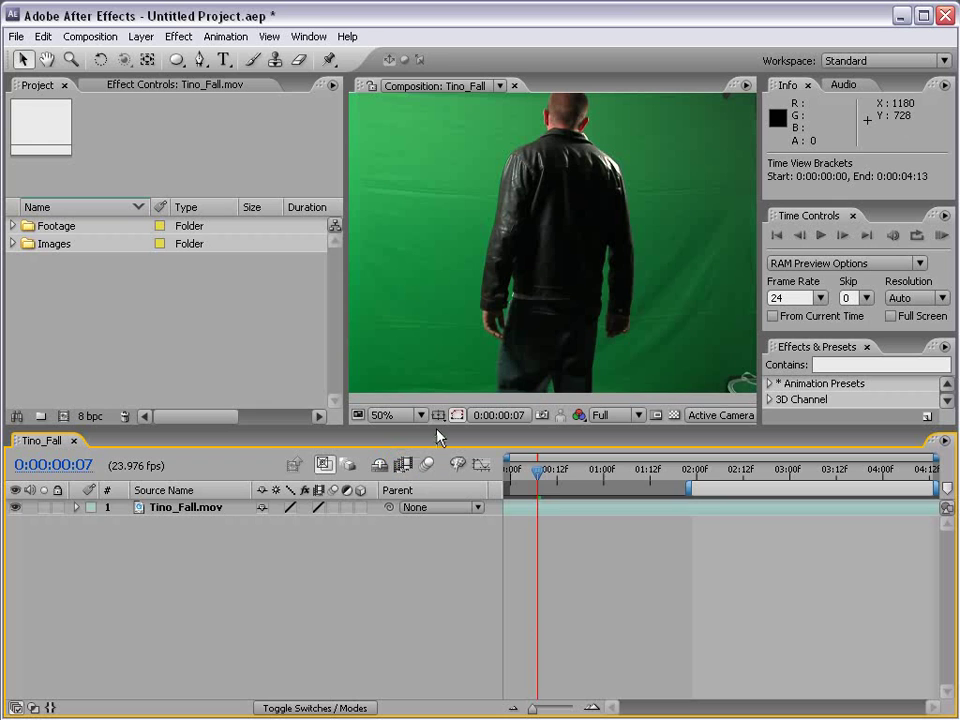
drag(534, 482, 507, 480)
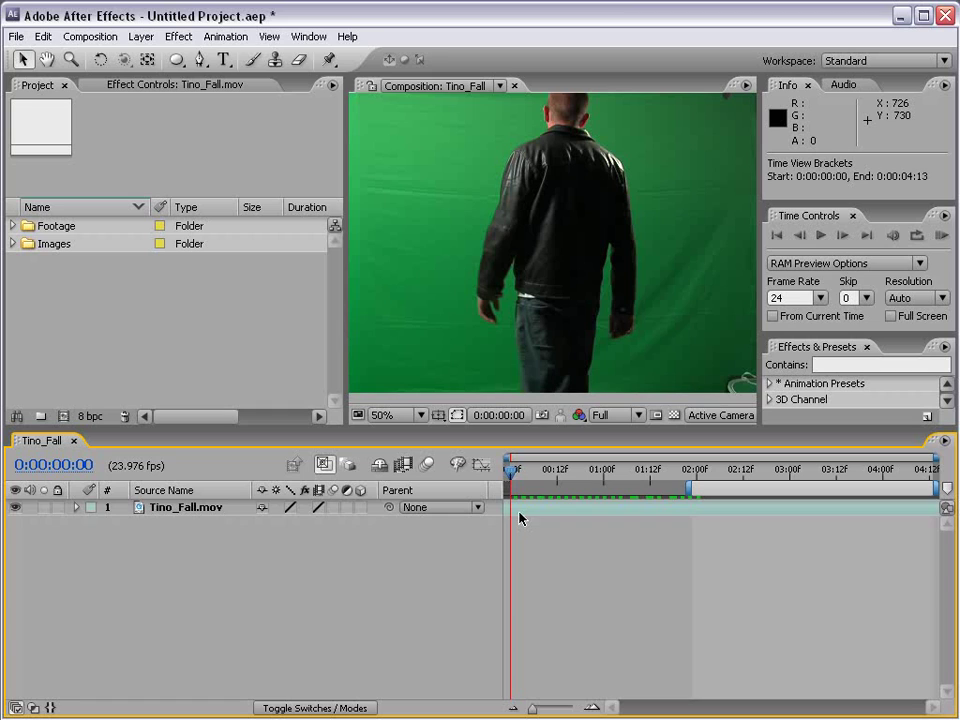
Enable Time Remapping on Tino_Fall.mov from its Time submenu, revealing the Time Remap property
right_click(519, 516)
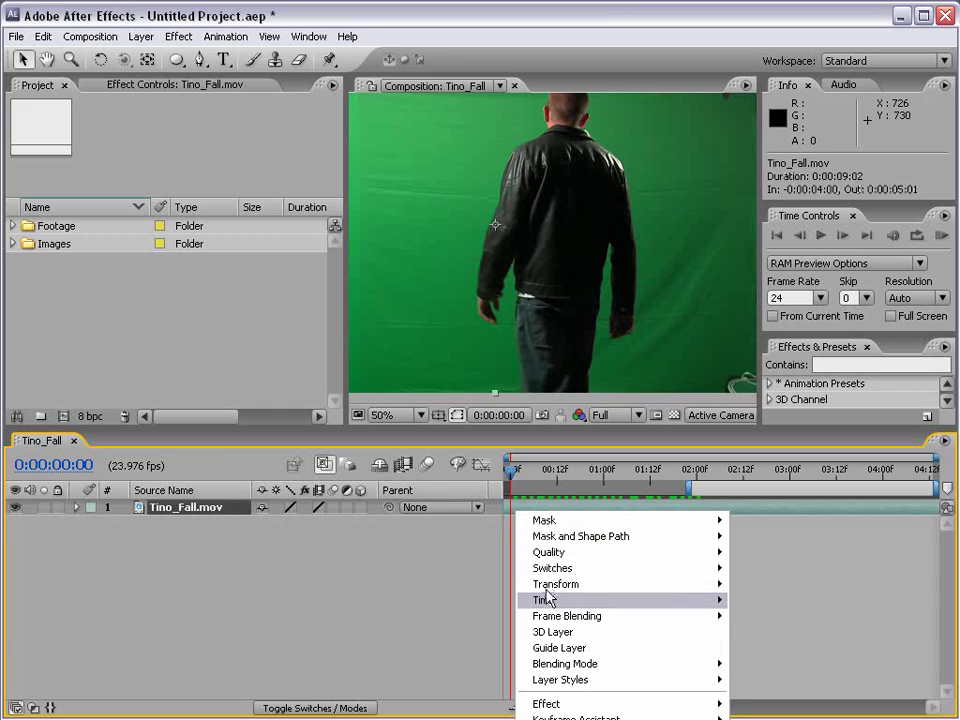
mouse_move(545, 600)
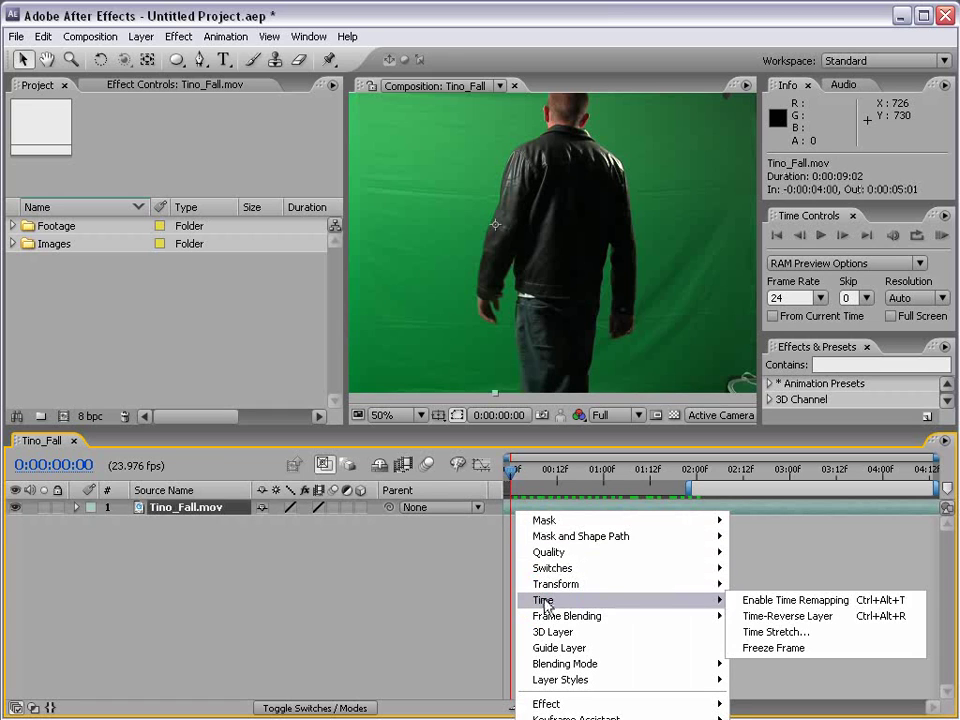
click(810, 602)
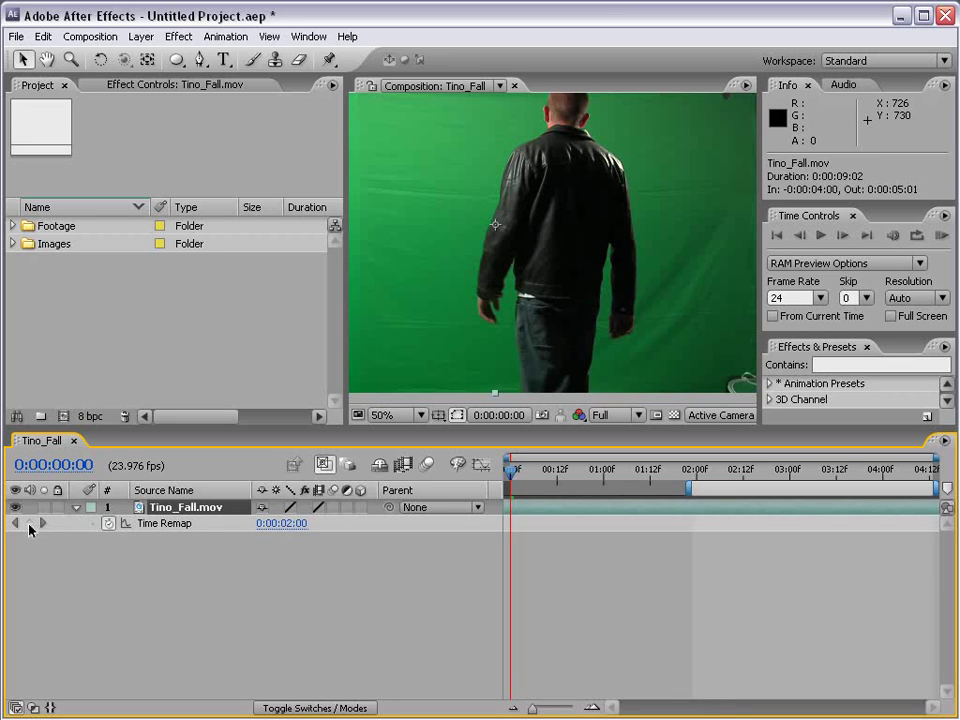
click(30, 525)
scroll(540, 326, down, 2)
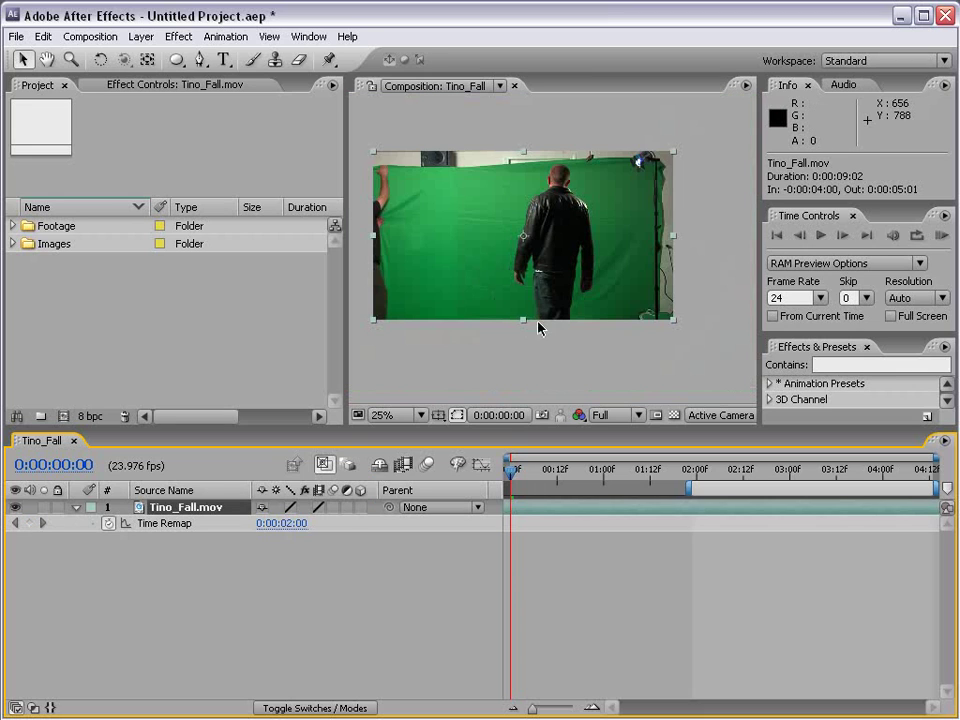
Add Time Remap keyframes at 0:00:00:00, 0:00:02:07 and 0:00:03:12, then scrub to review
click(29, 523)
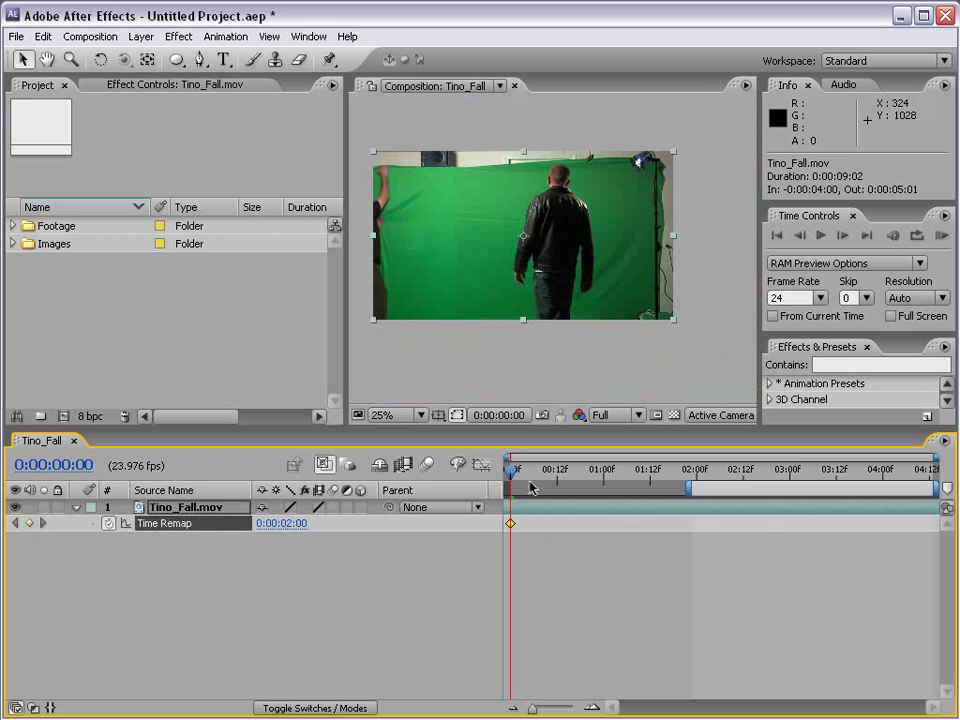
drag(510, 478, 724, 480)
click(30, 523)
drag(724, 477, 836, 477)
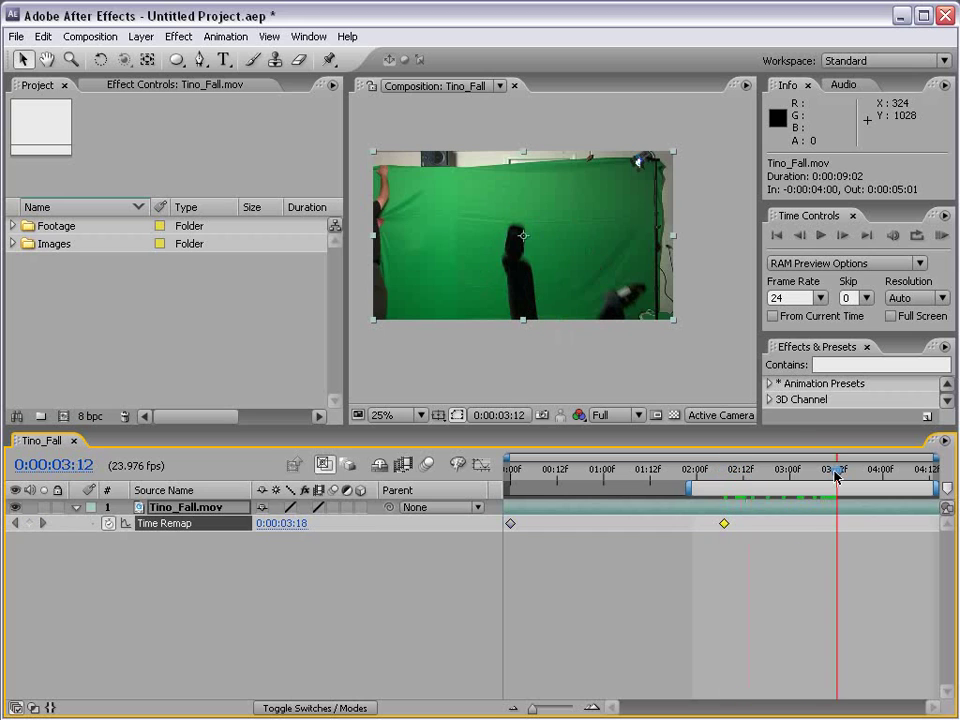
click(30, 523)
drag(510, 470, 828, 519)
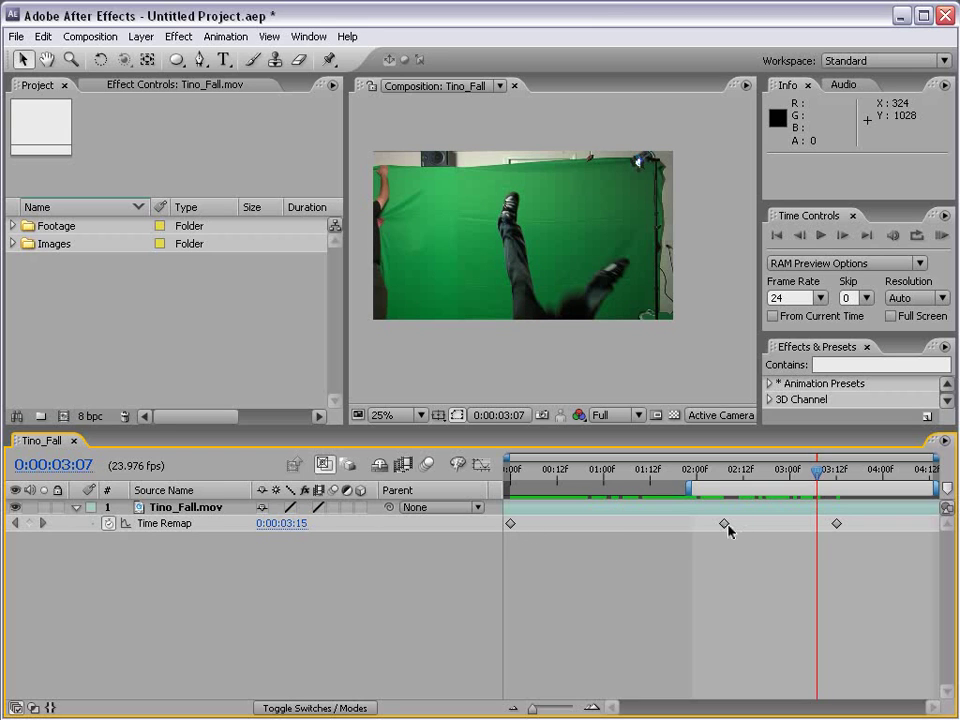
Slide the middle keyframe earlier, move the last to 0:00:04:09, and extend the work area
drag(724, 524, 604, 523)
drag(513, 472, 561, 525)
drag(516, 474, 565, 480)
drag(837, 523, 917, 524)
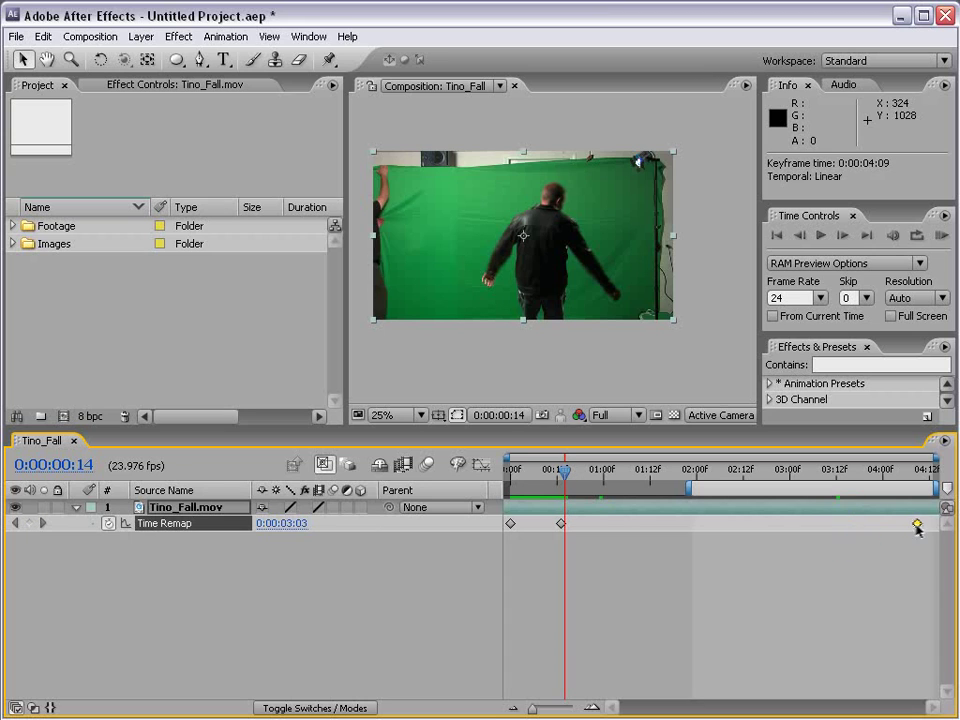
click(583, 478)
drag(583, 478, 563, 478)
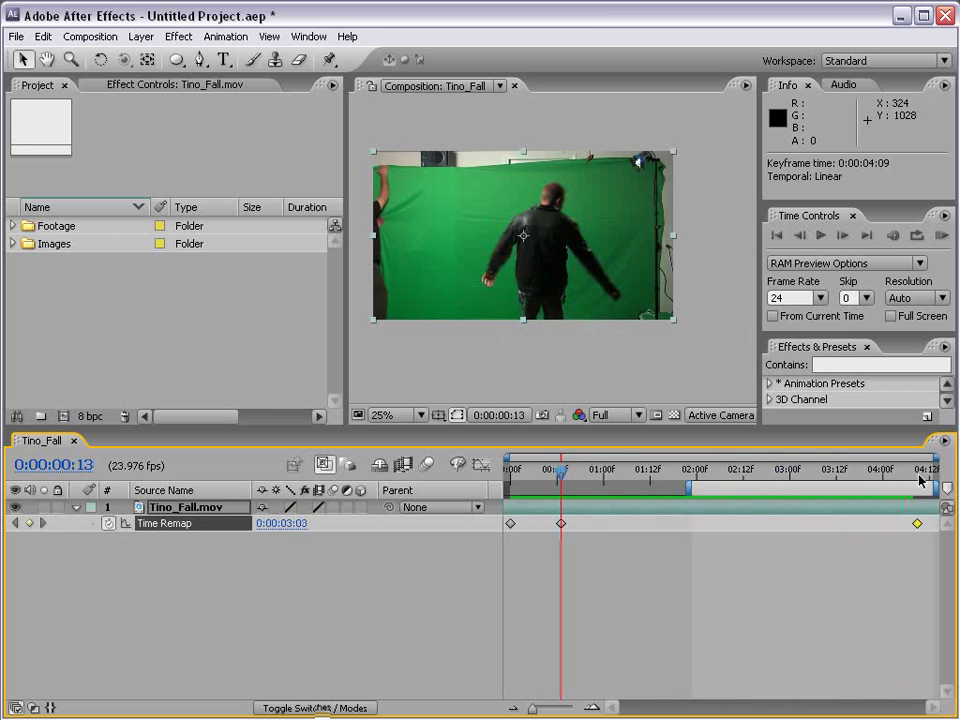
click(918, 472)
double_click(706, 489)
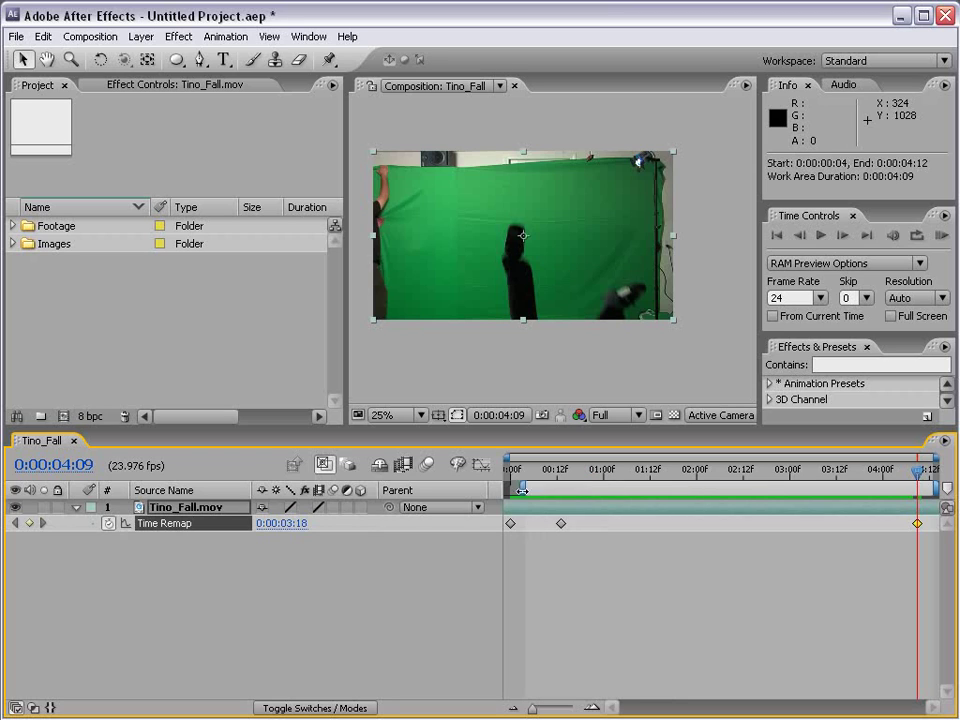
Enable frame blending, RAM-preview the speed-ramped fall at 24 fps, then deselect the layer
click(403, 465)
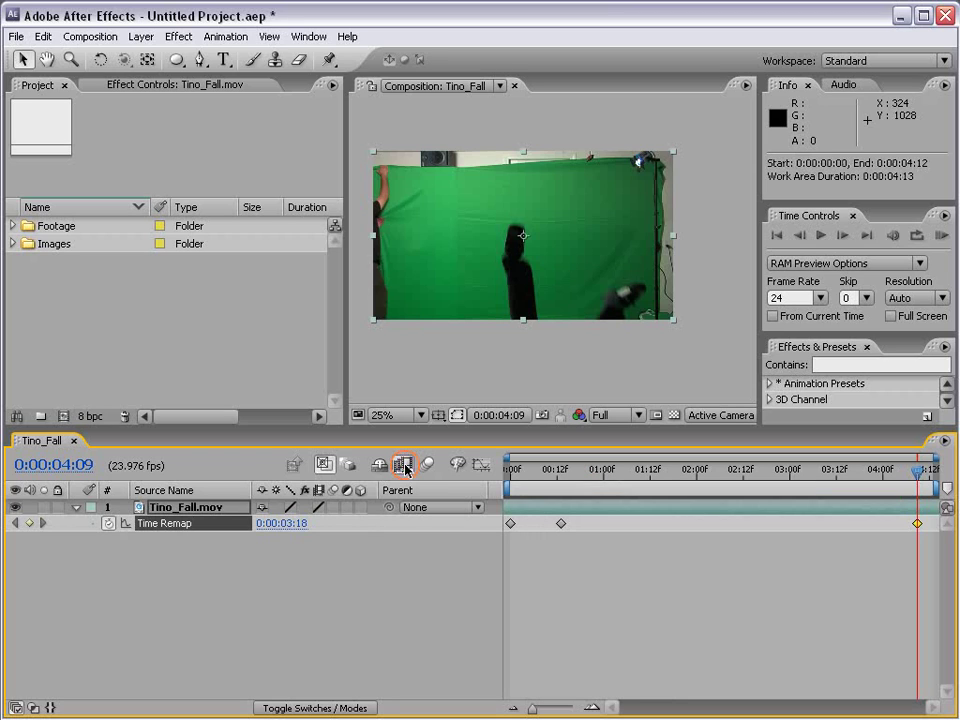
click(941, 236)
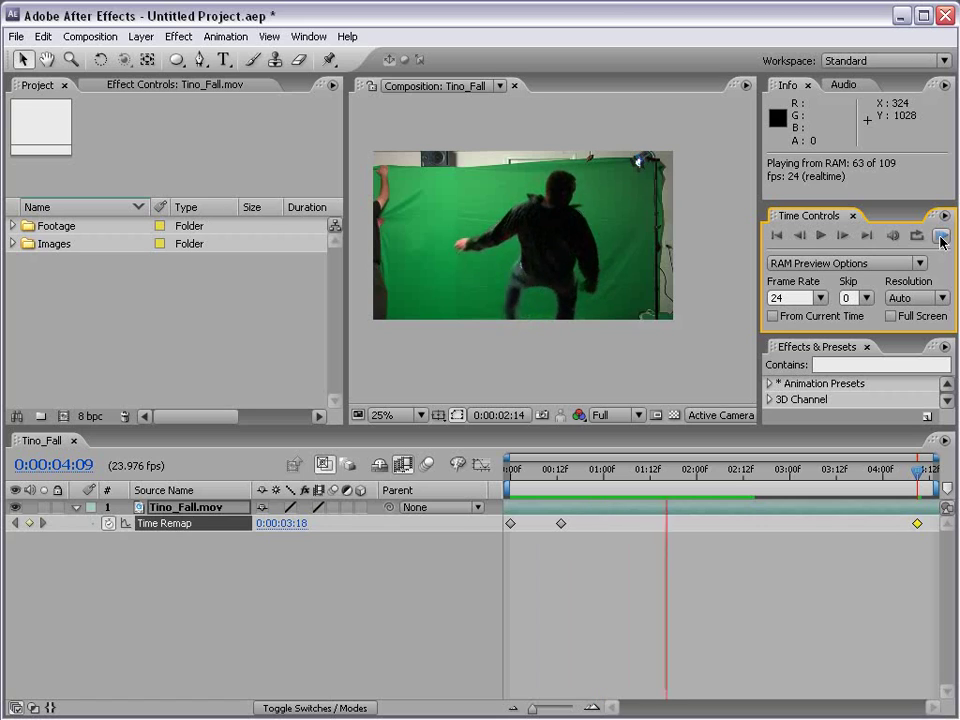
click(941, 237)
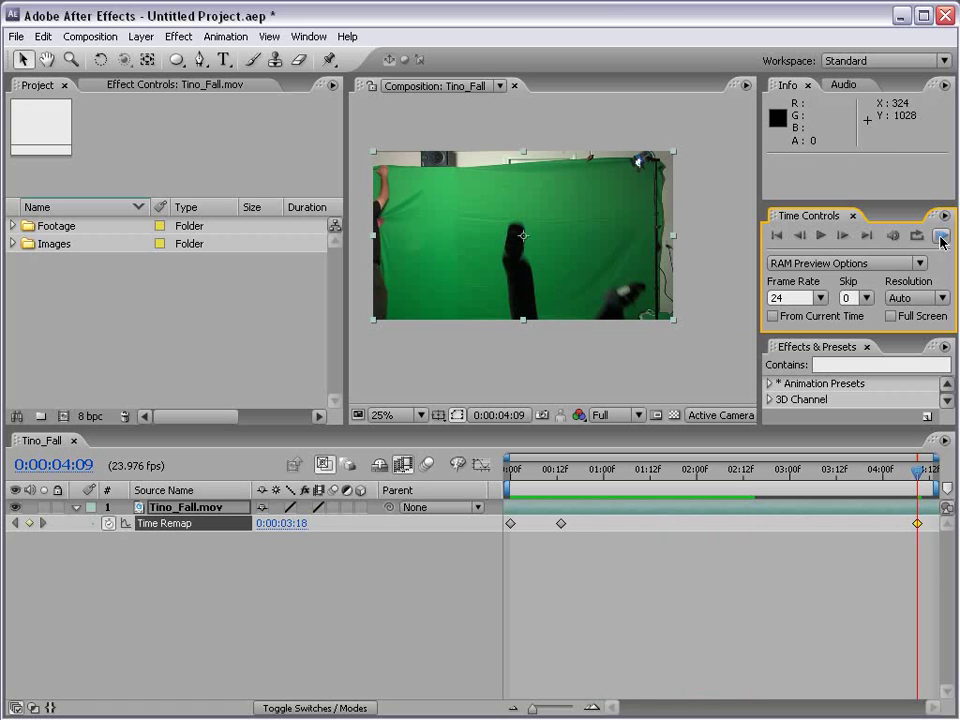
click(553, 565)
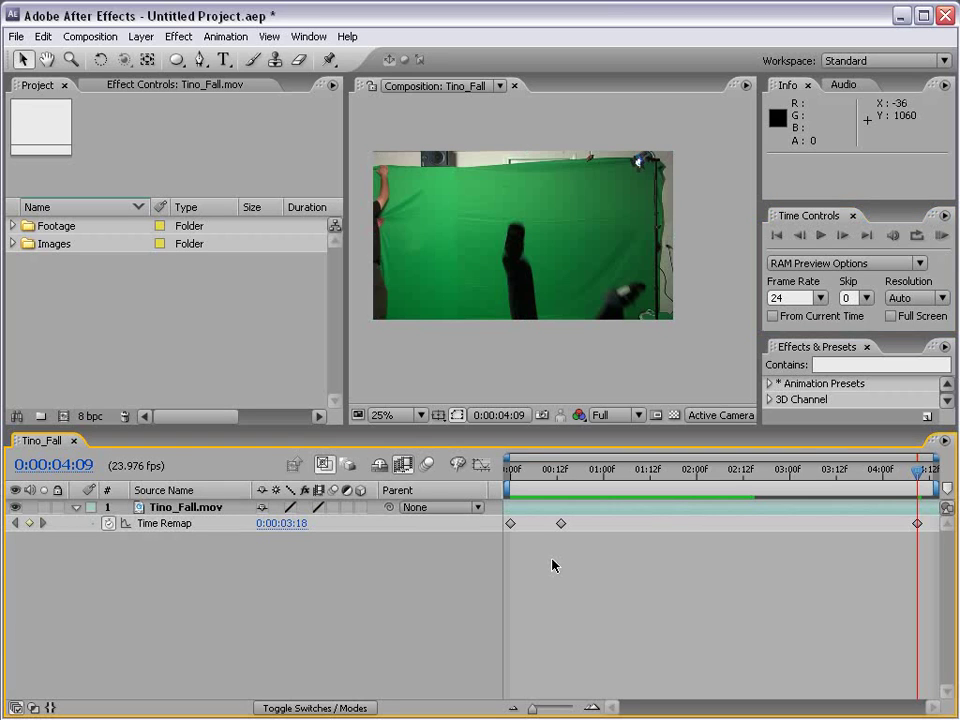